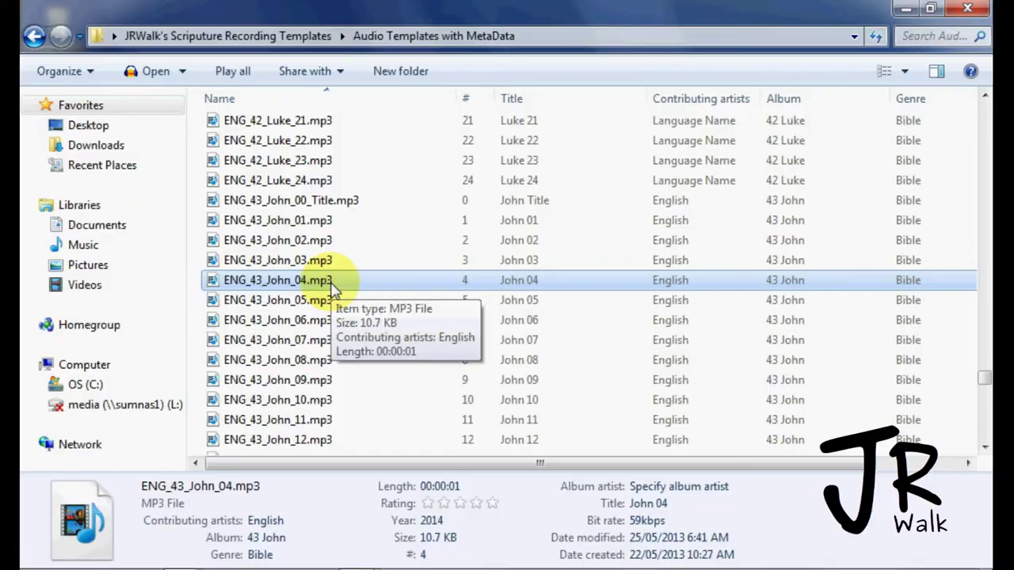
- Open the ENG_43_John_04.mp3 template, delete its placeholder track and confirm saving it empty
double_click(331, 286)
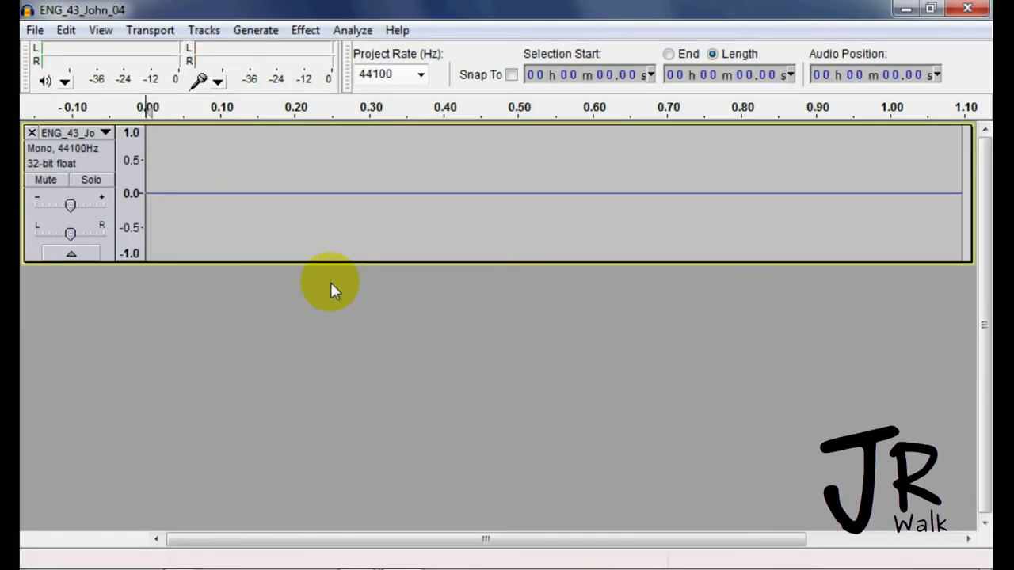
click(32, 134)
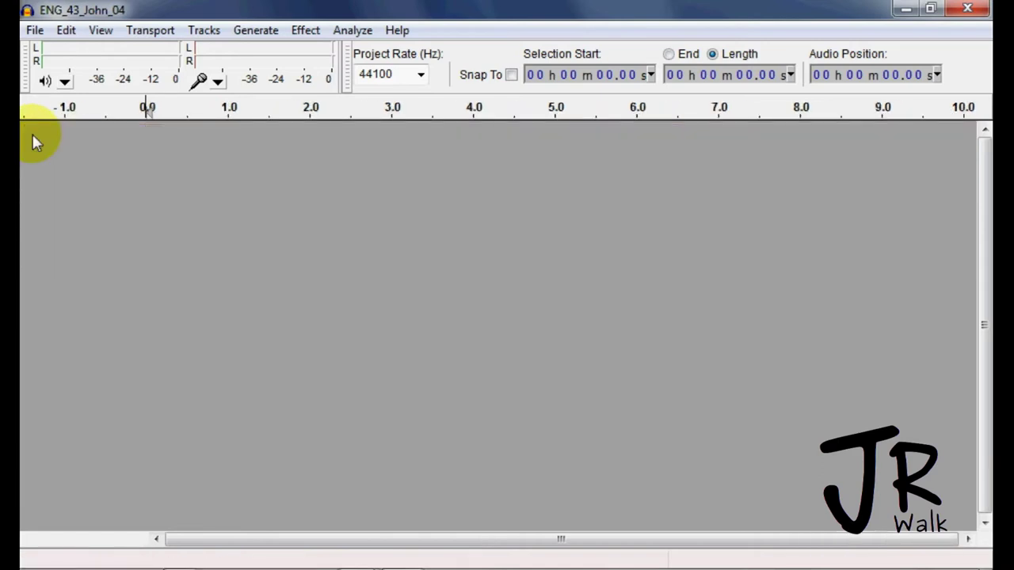
key(ctrl+s)
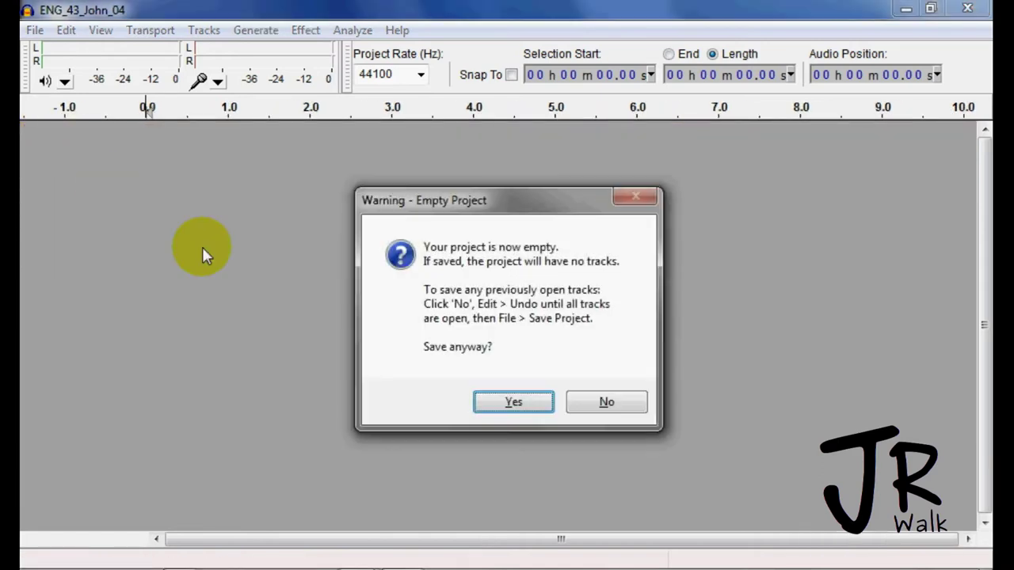
click(529, 406)
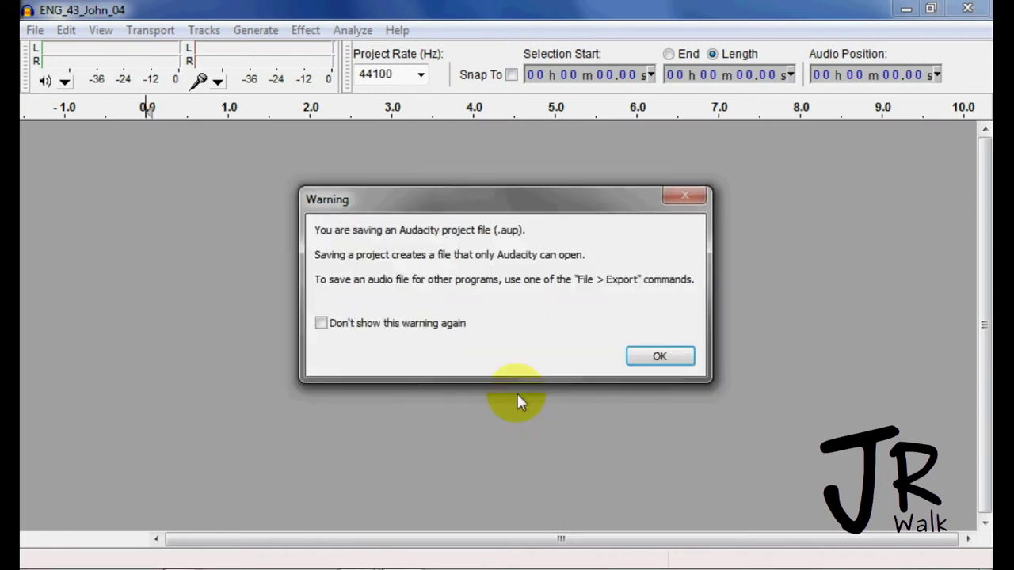
click(658, 358)
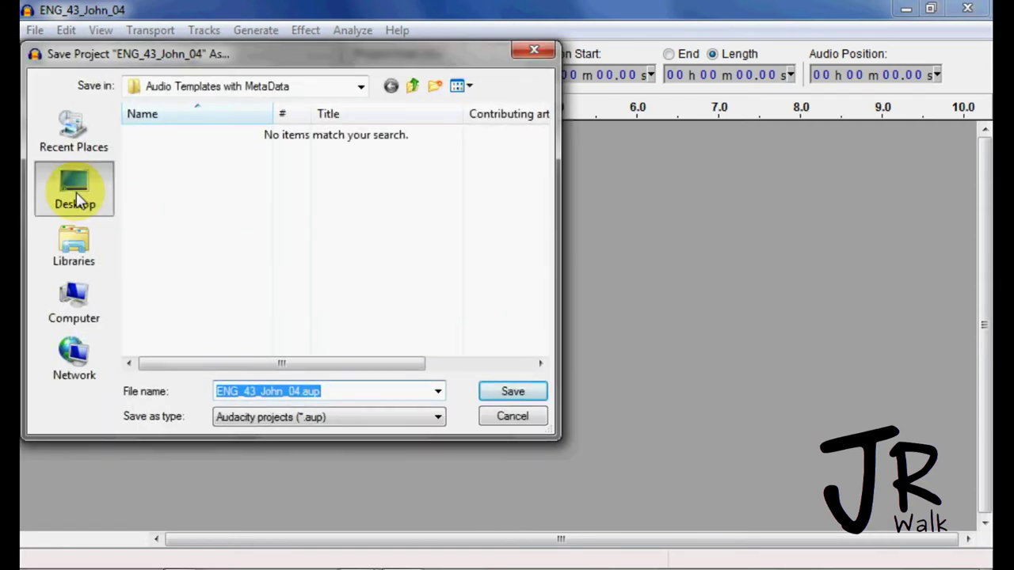
- Save the project as ENG_43_John_04.aup in the templates' 01 Originals folder on the Desktop
click(76, 202)
double_click(238, 287)
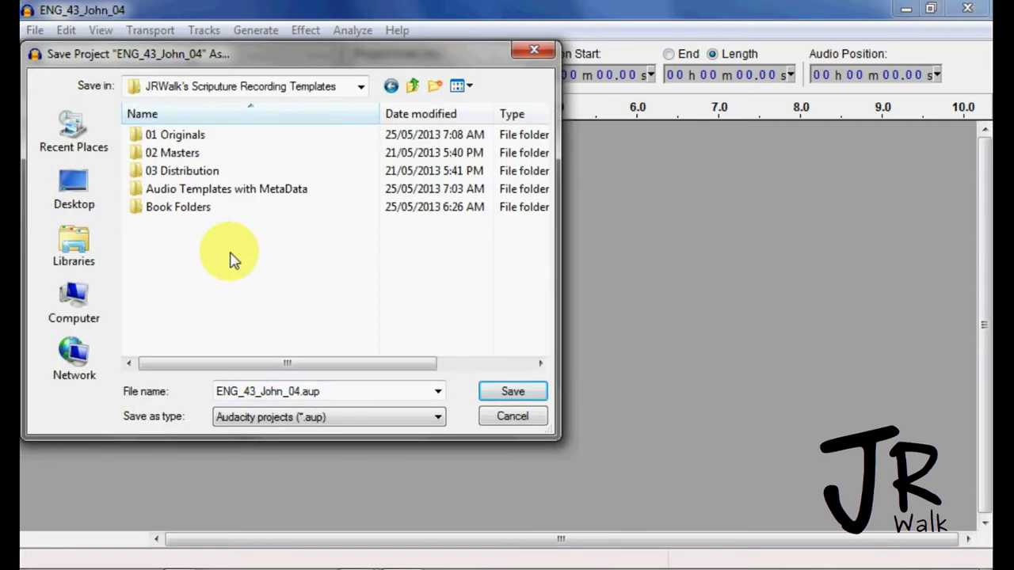
double_click(180, 136)
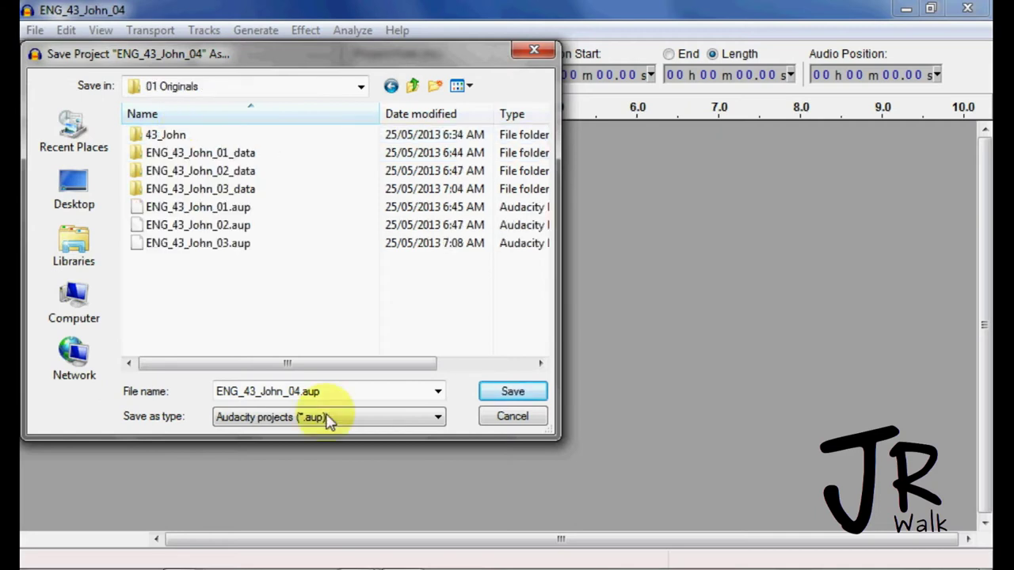
click(498, 396)
click(524, 404)
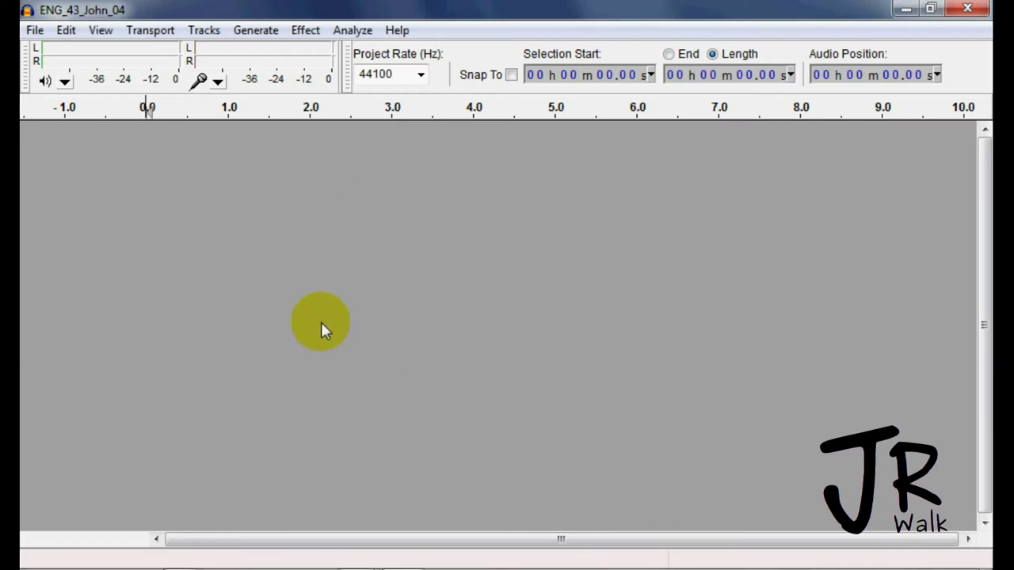
- Import 1.wav from the Desktop as track 1, copying it into the project, and play it back
click(35, 33)
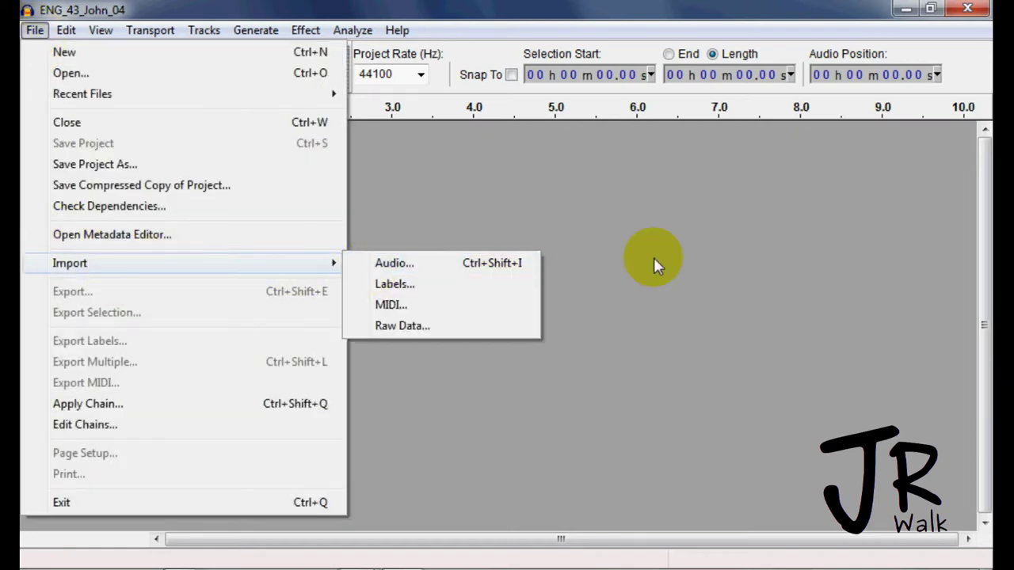
click(653, 259)
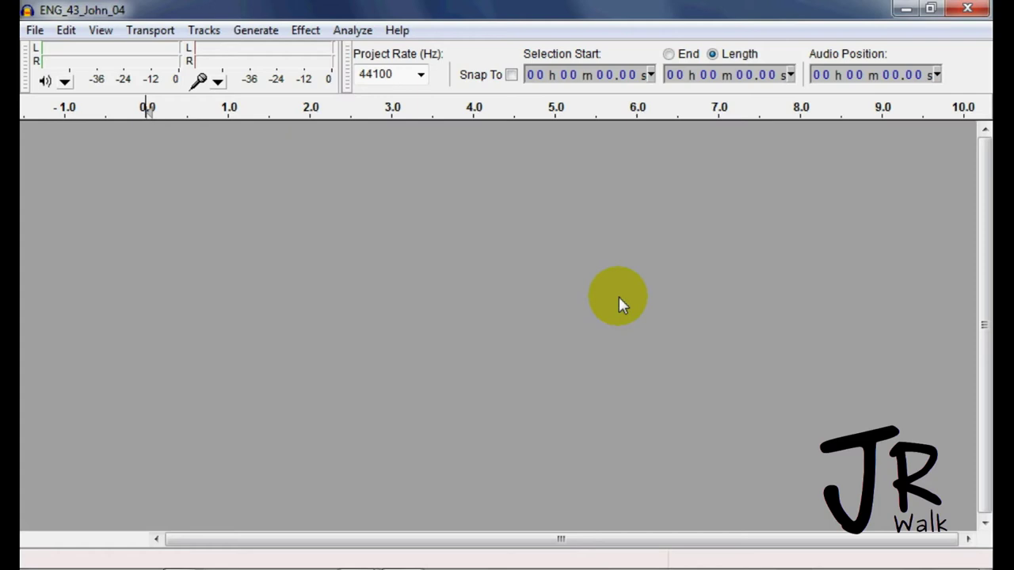
key(ctrl+shift+i)
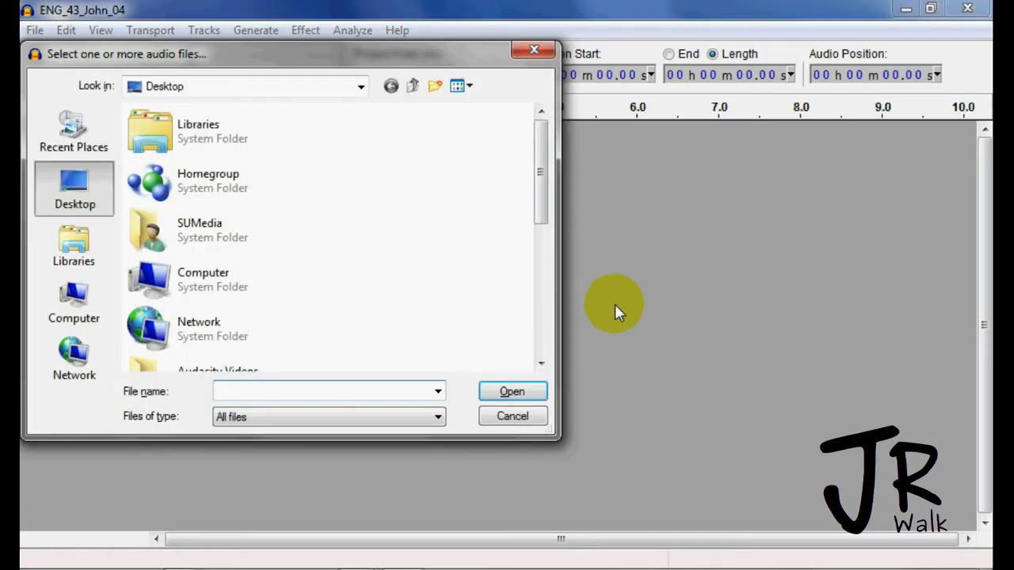
drag(540, 173, 539, 325)
double_click(199, 226)
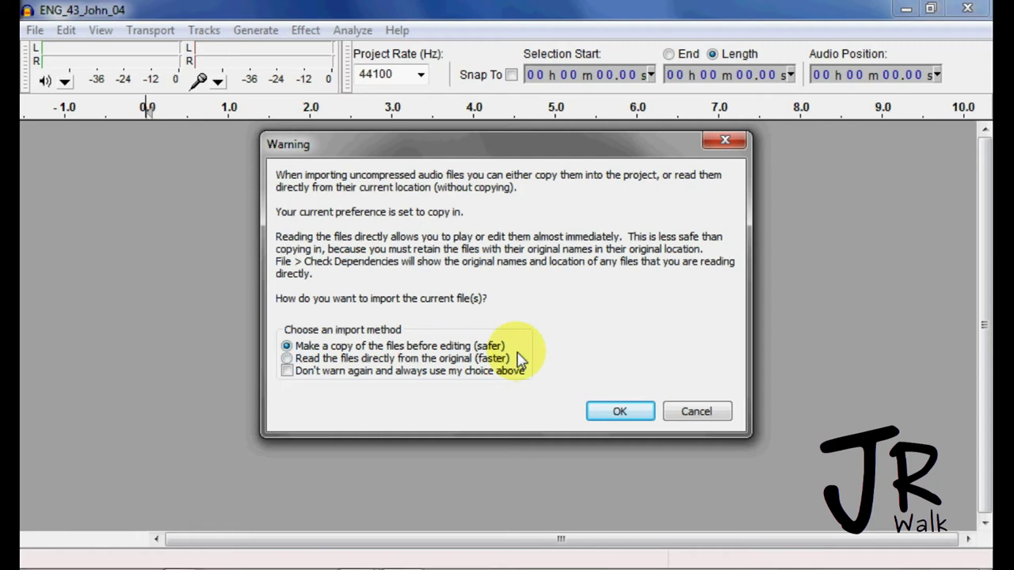
click(635, 419)
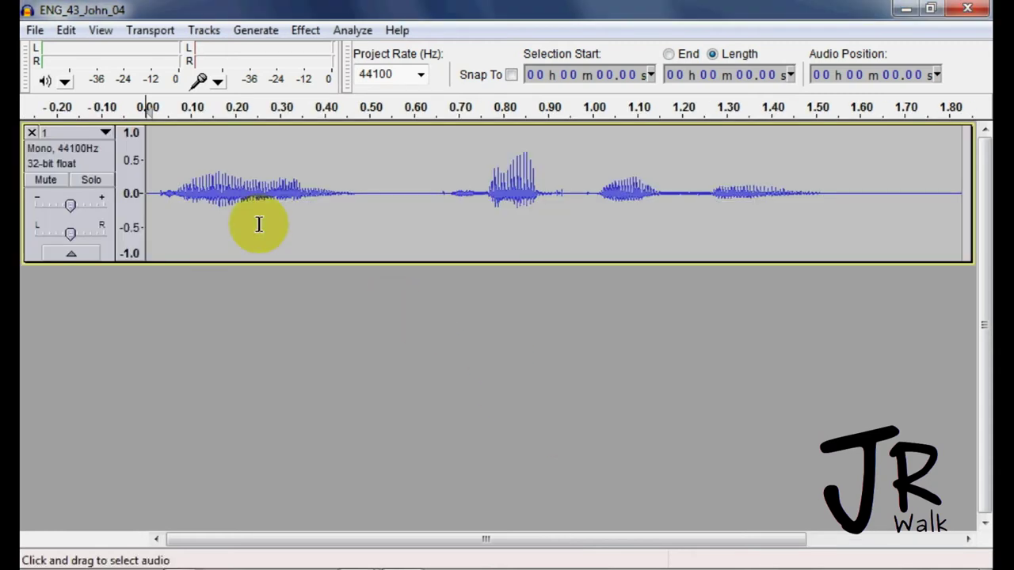
key(space)
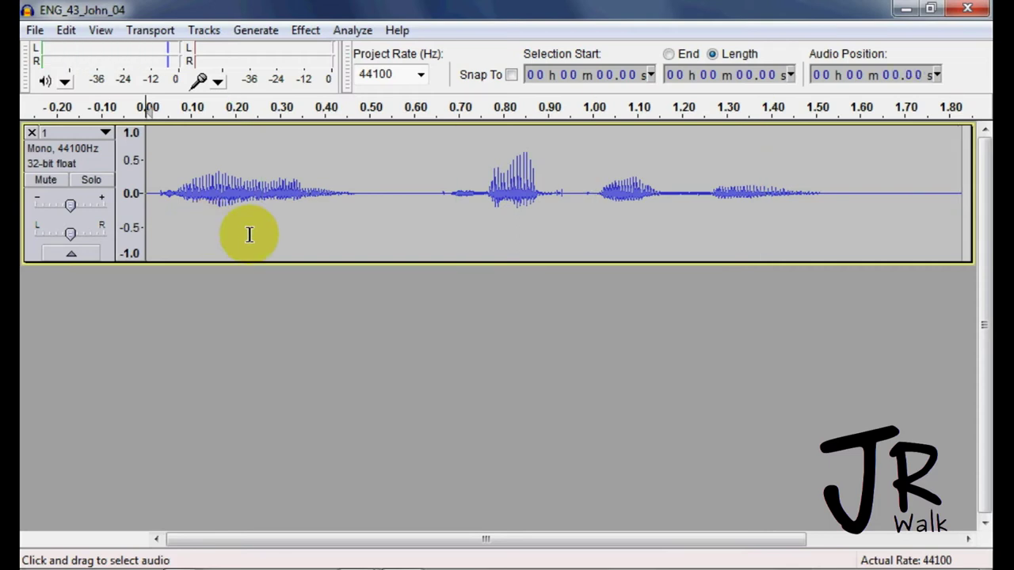
click(232, 321)
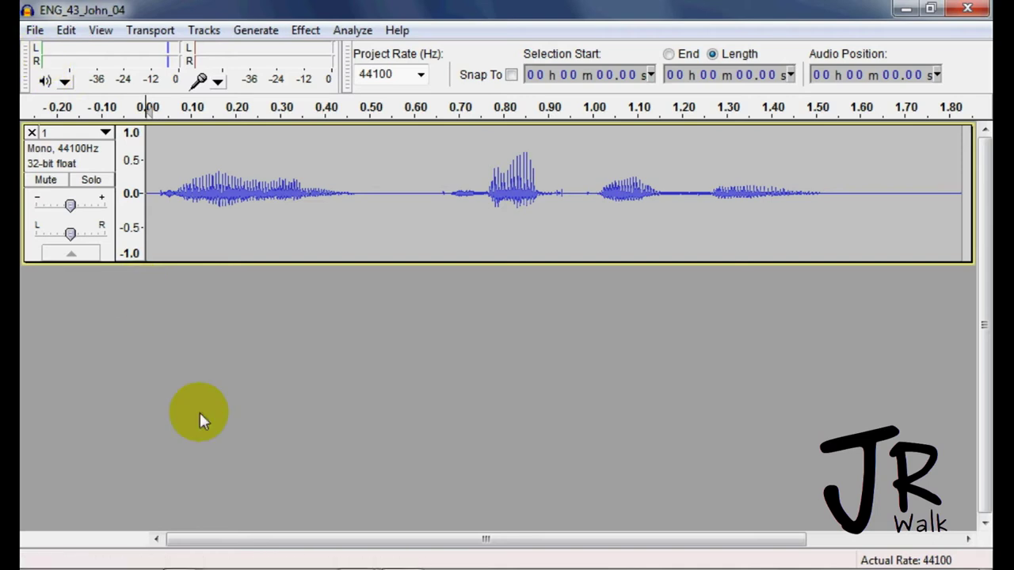
- Select 2.wav, 3.wav and 4.wav together in the Desktop file chooser
key(ctrl+o)
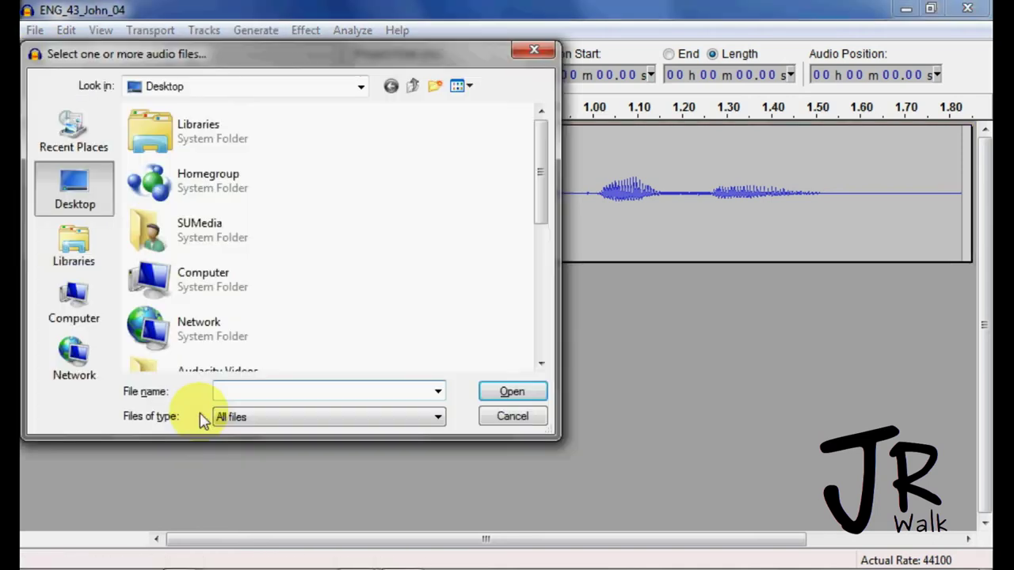
drag(534, 213, 529, 328)
click(206, 323)
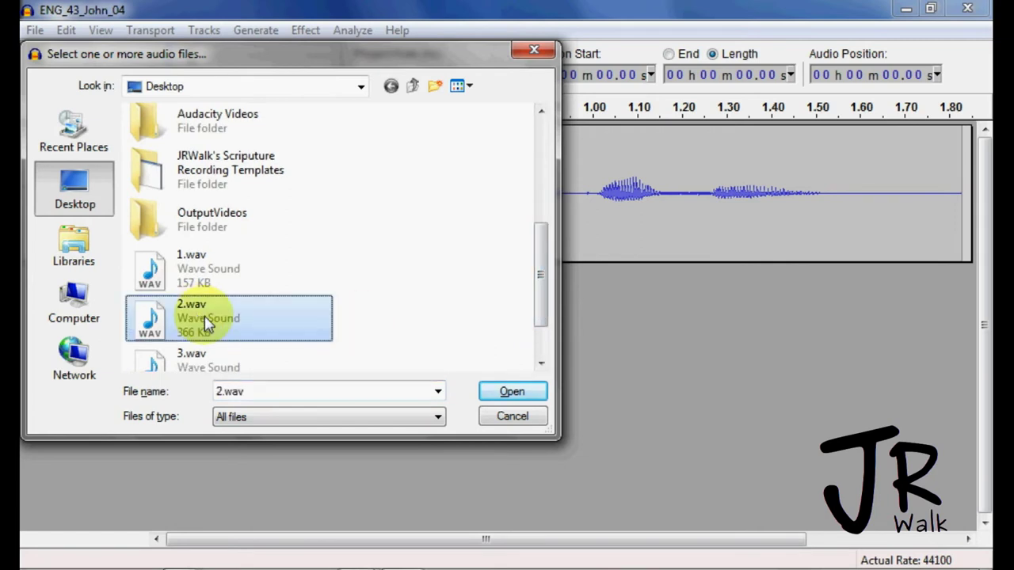
scroll(204, 323, down, 1)
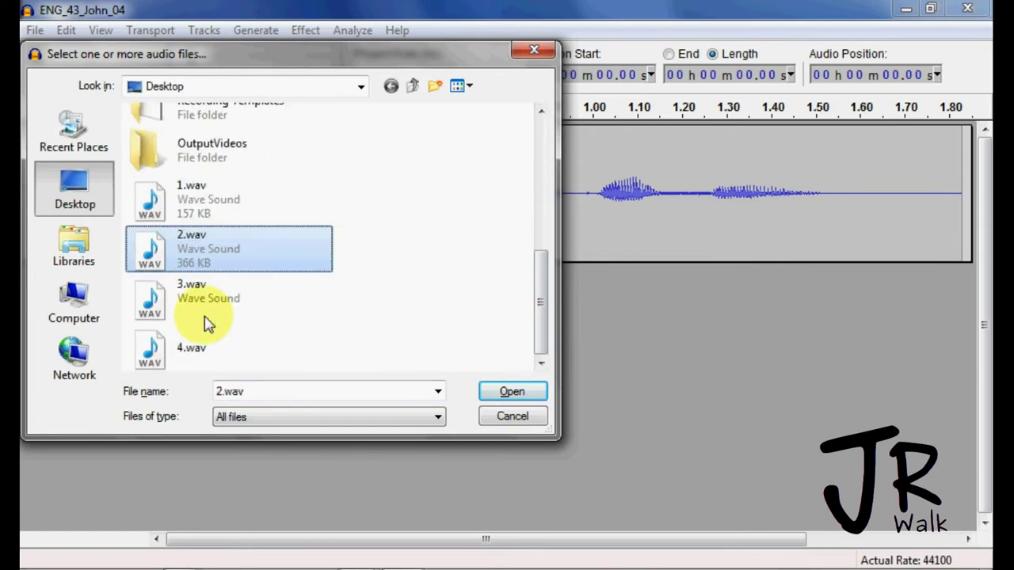
shift+click(203, 358)
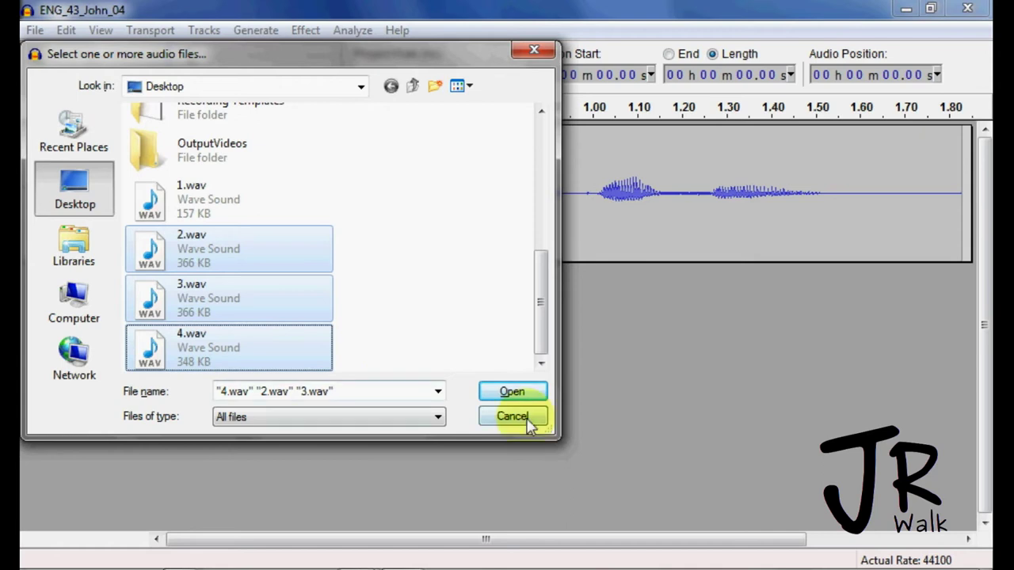
click(219, 256)
shift+click(200, 341)
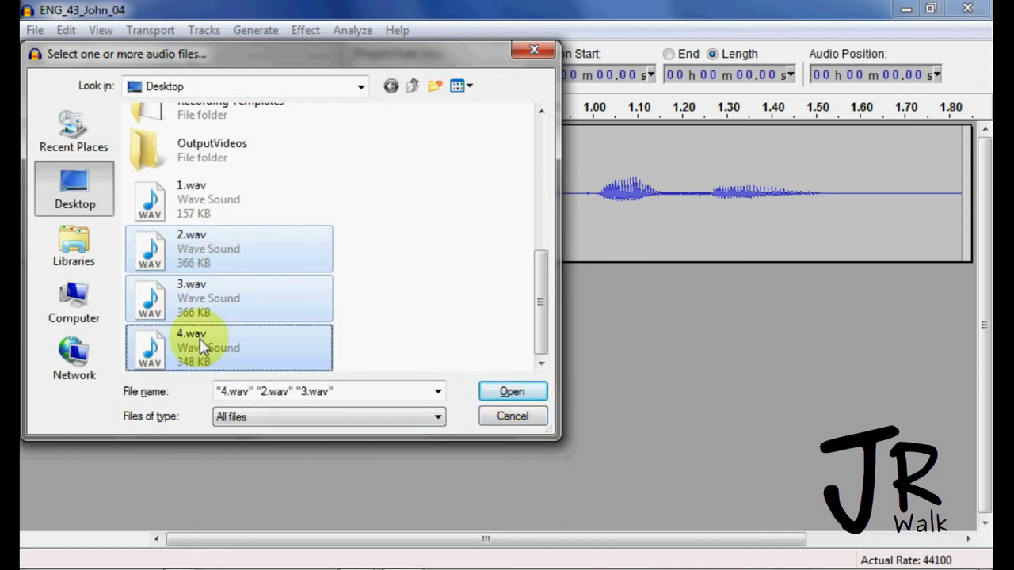
ctrl+click(201, 297)
ctrl+click(201, 297)
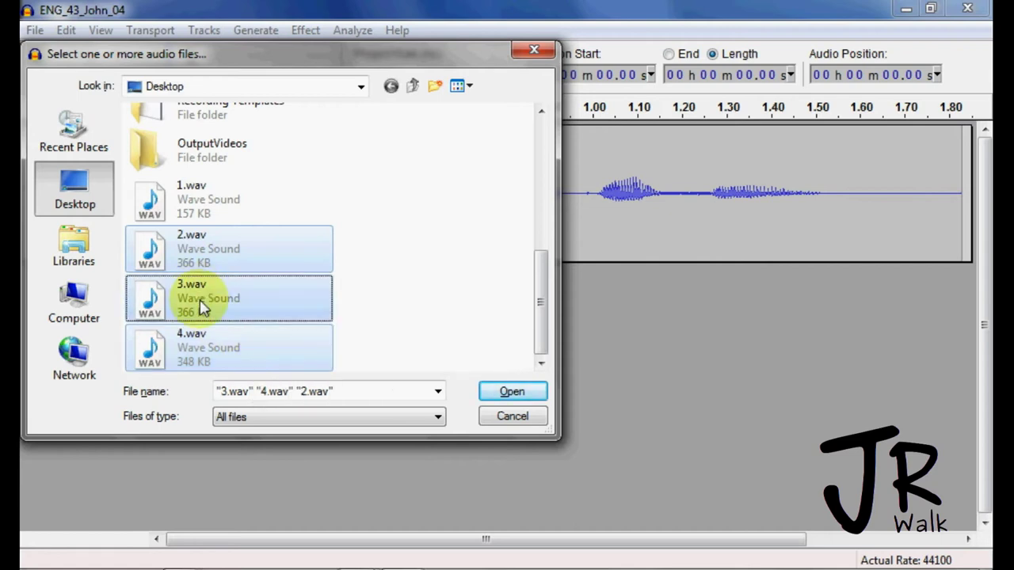
- Import the three files, accepting the copy-into-project warning for each
click(523, 398)
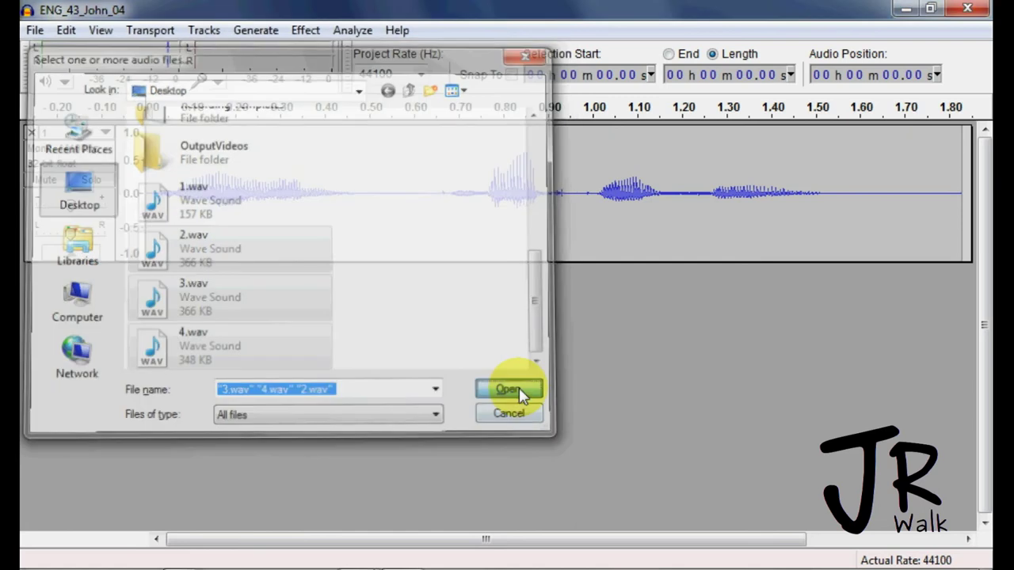
click(619, 413)
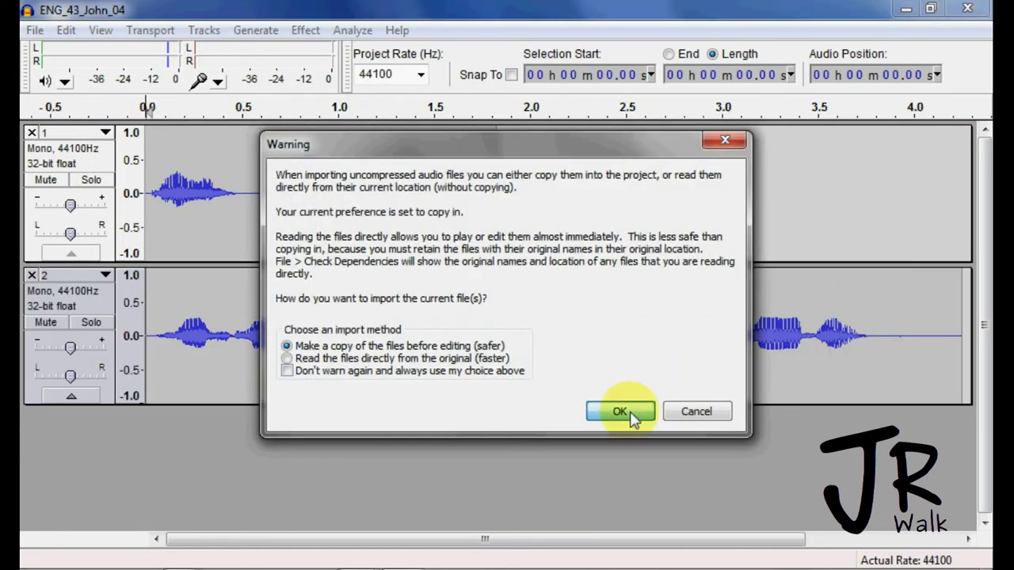
click(630, 411)
click(630, 413)
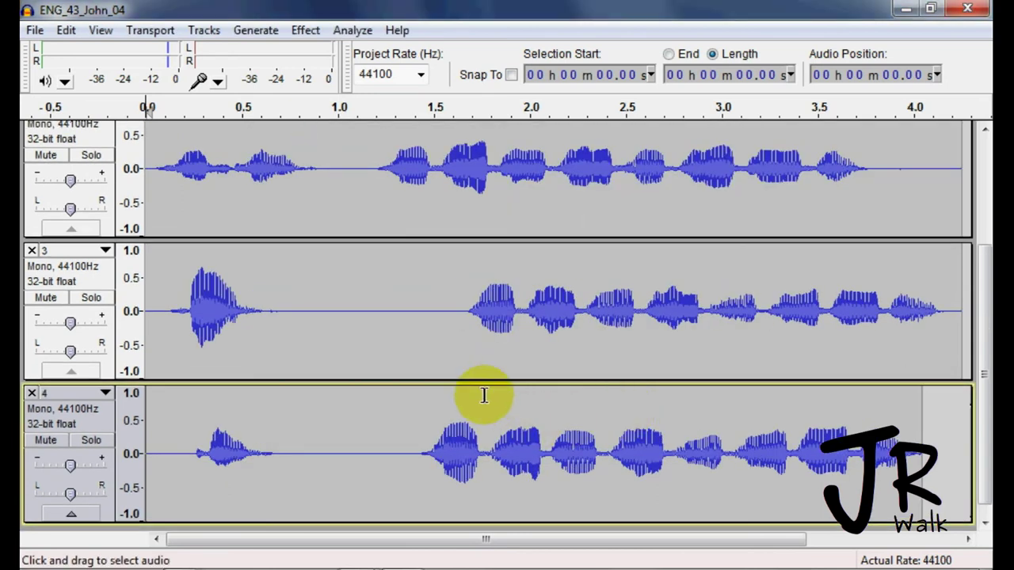
- Move track 2's clip to the end of track 1 and remove the emptied track
key(ctrl+3)
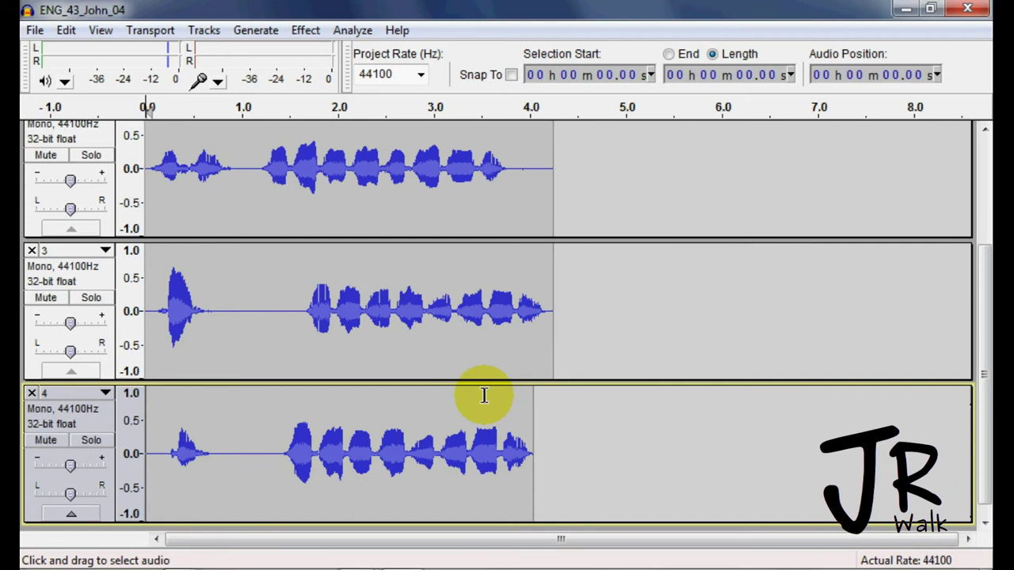
scroll(484, 396, up, 3)
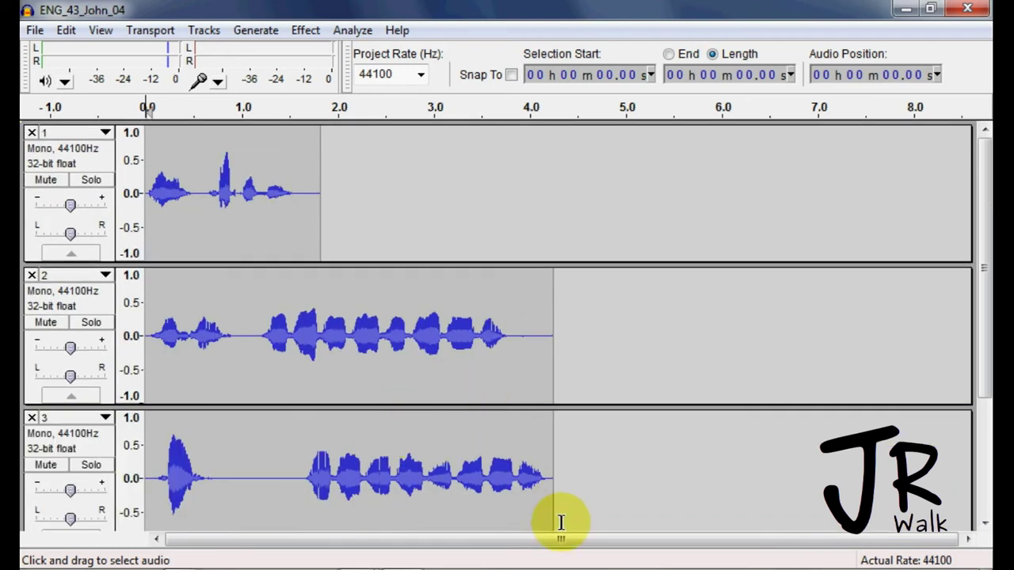
scroll(301, 418, down, 1)
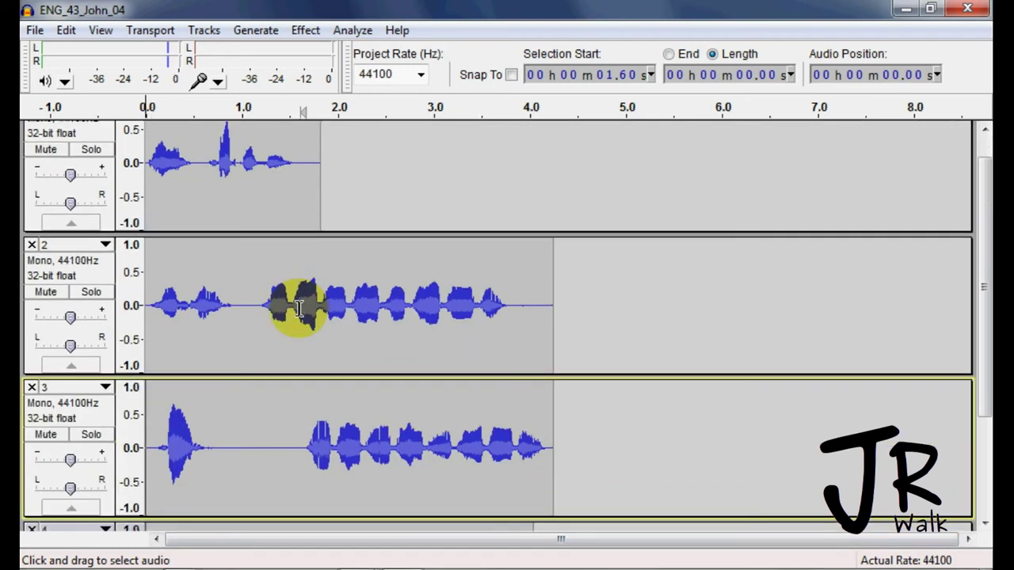
double_click(298, 306)
key(Delete)
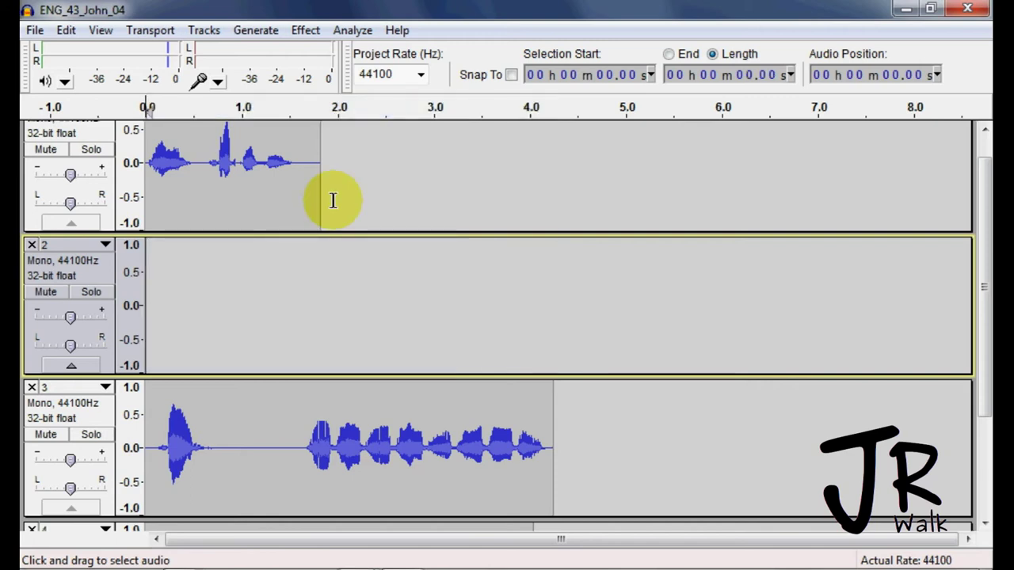
click(322, 199)
scroll(323, 199, up, 1)
key(ctrl+v)
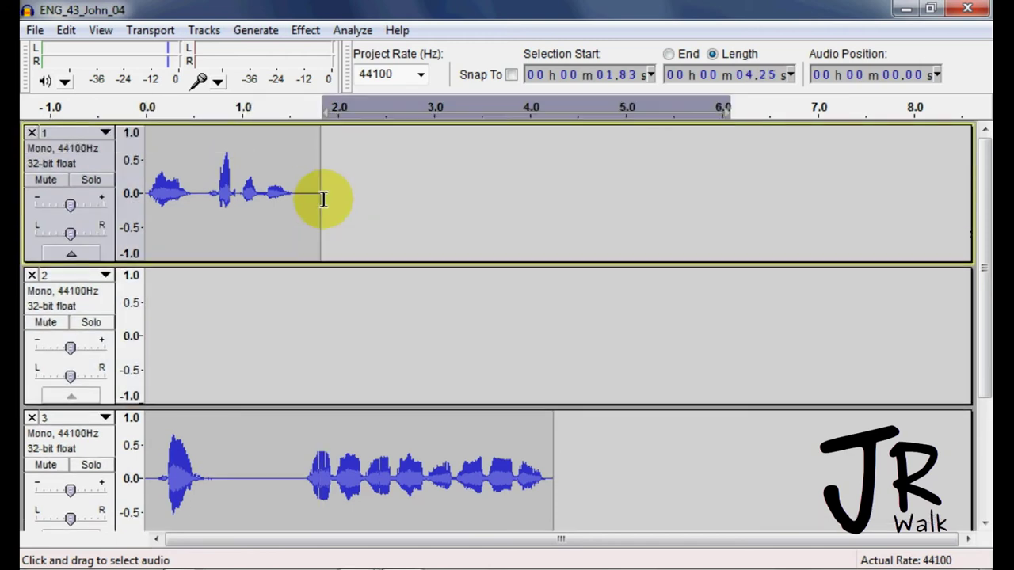
click(32, 274)
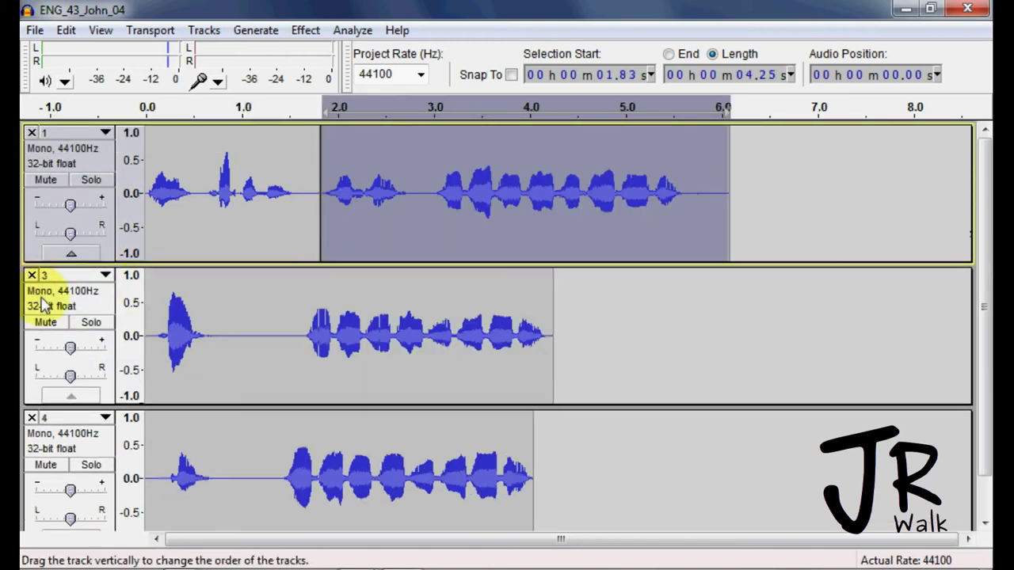
- Append track 3's clip after track 1's audio and delete the empty track
double_click(272, 362)
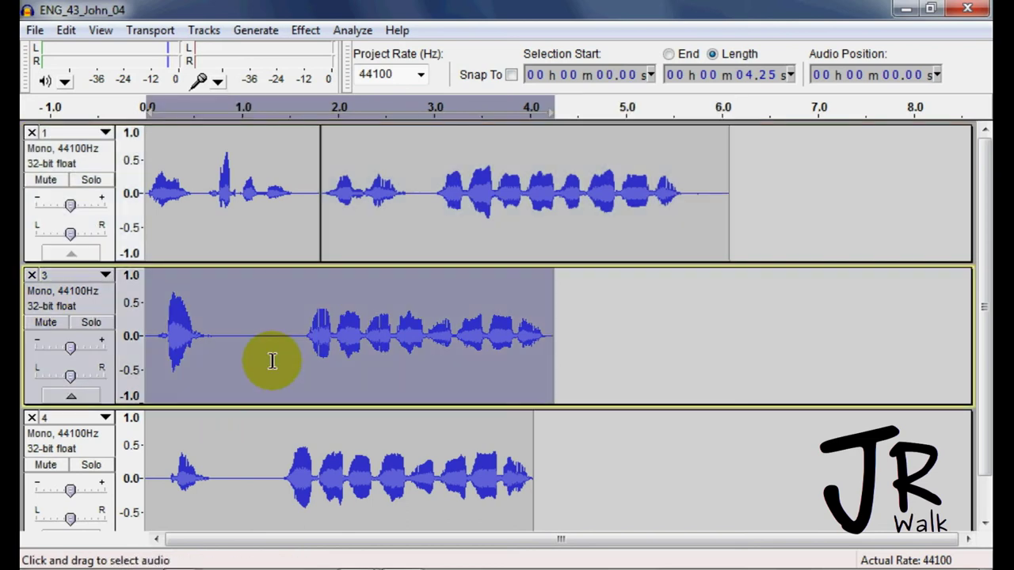
key(Delete)
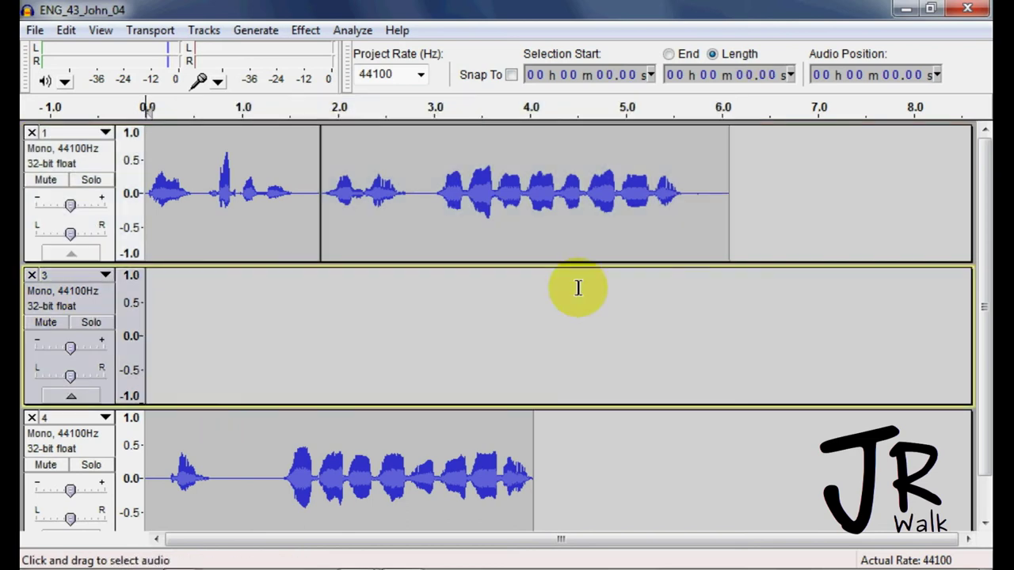
click(731, 219)
key(ctrl+v)
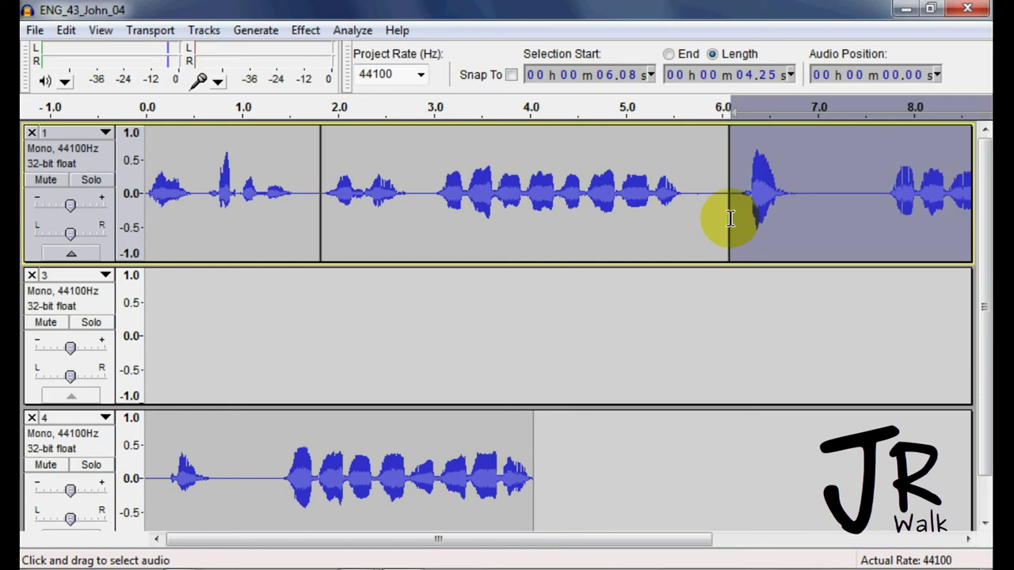
click(30, 276)
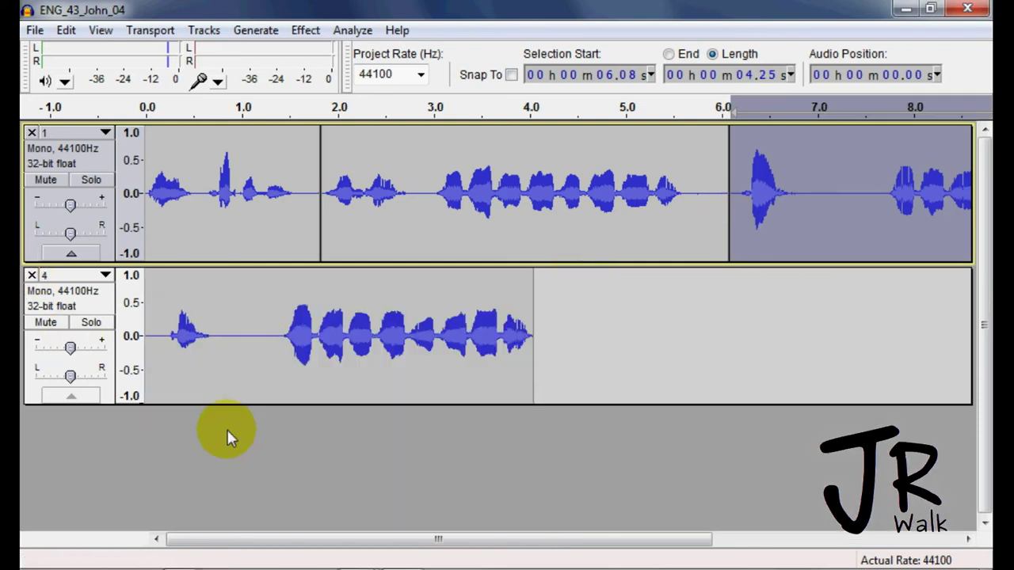
- Move track 4's clip onto the end of track 1 and remove its empty track
double_click(309, 344)
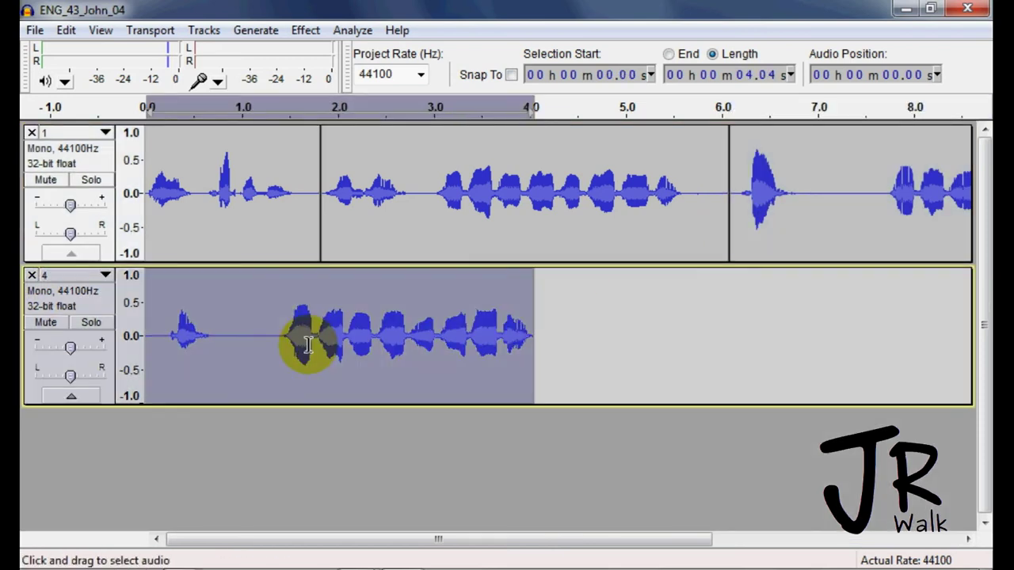
key(Delete)
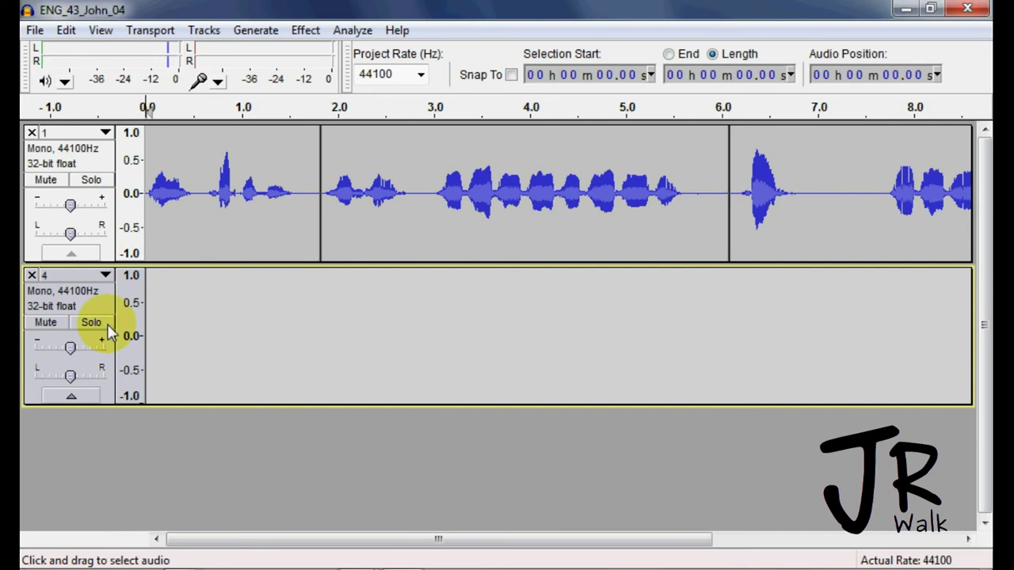
click(32, 276)
click(393, 244)
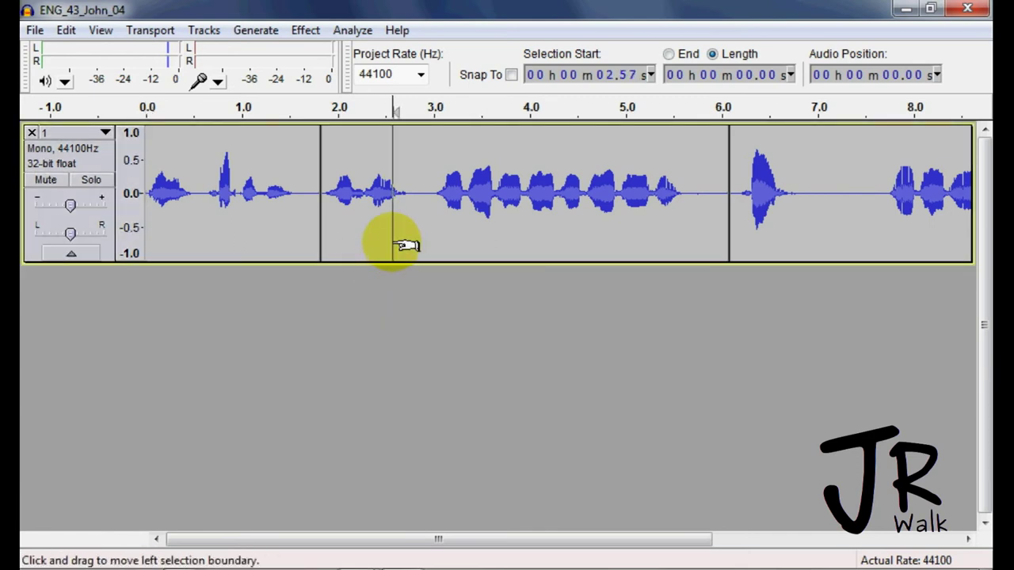
key(End)
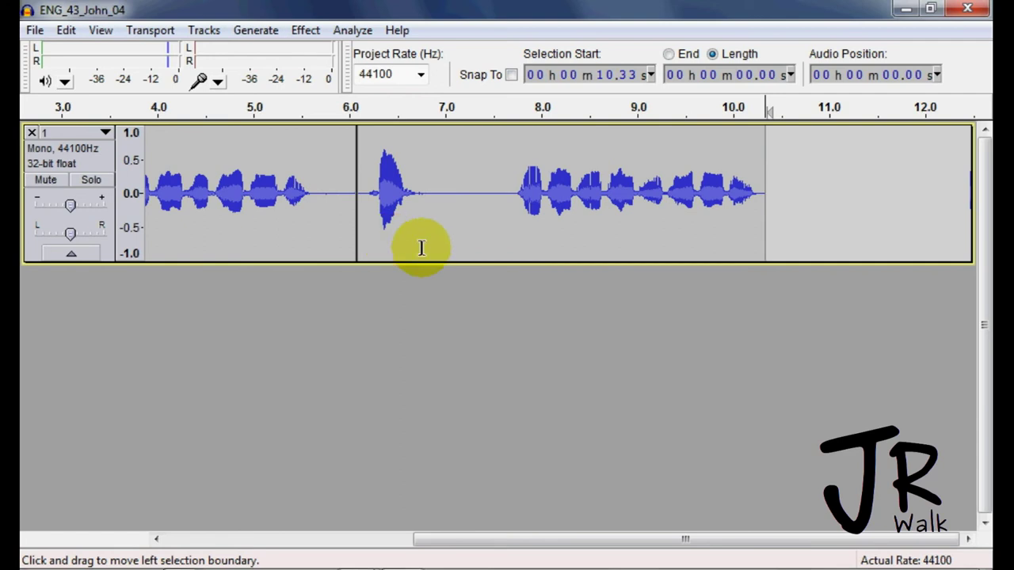
click(775, 230)
key(shift+End)
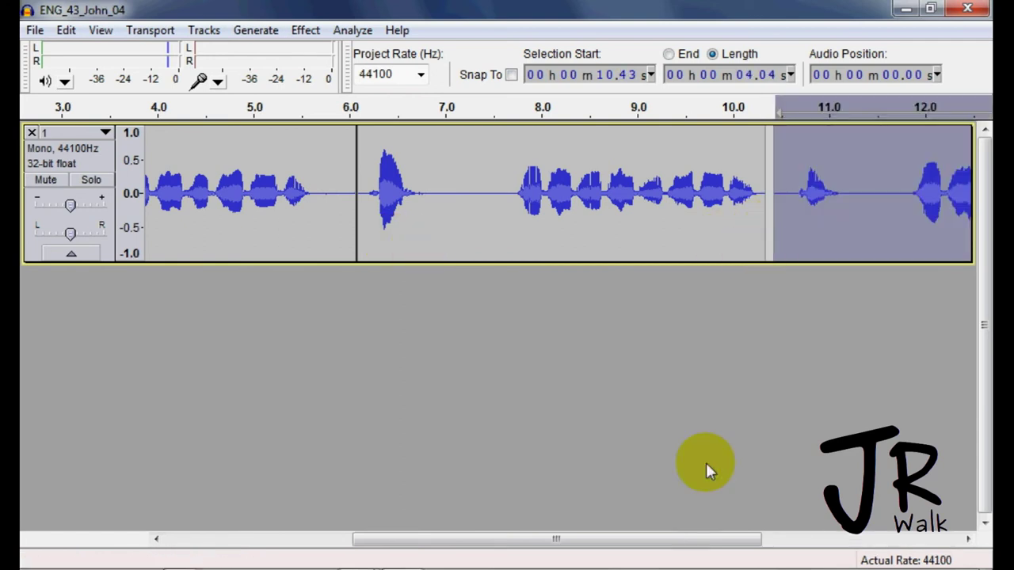
drag(695, 541, 506, 519)
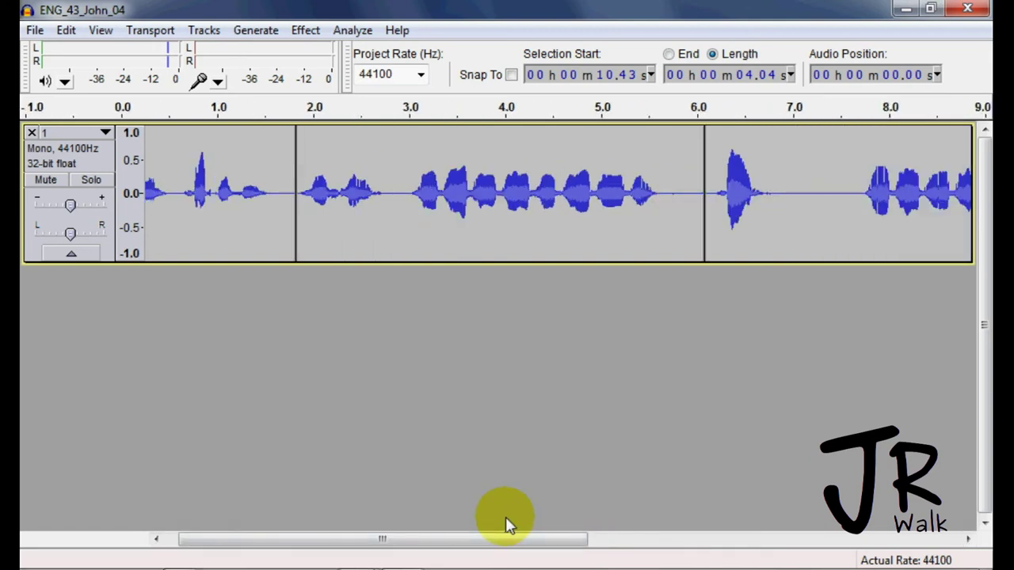
- Play the whole merged track from near 0 s, stop it, and save the project
key(ctrl+3)
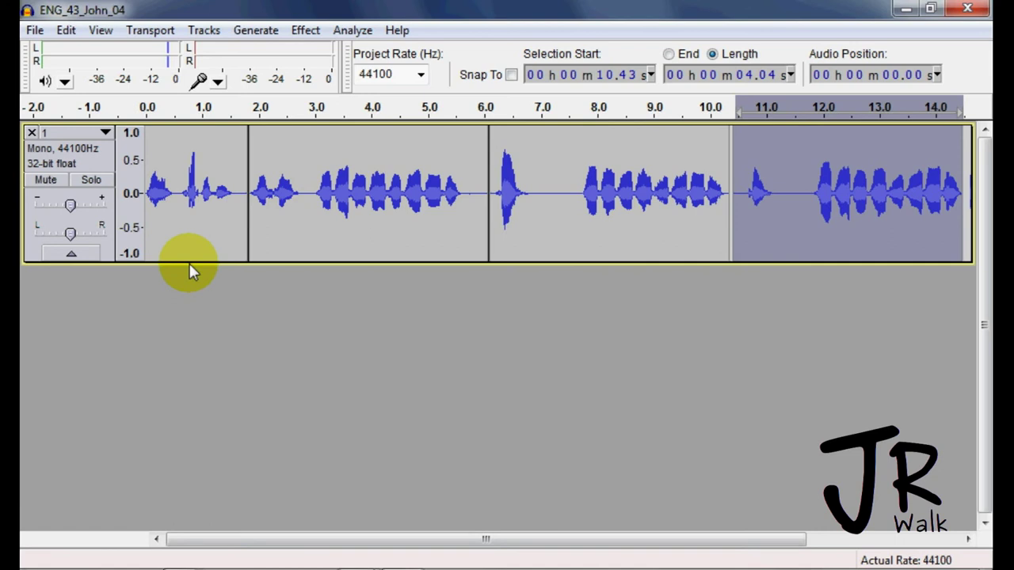
click(152, 189)
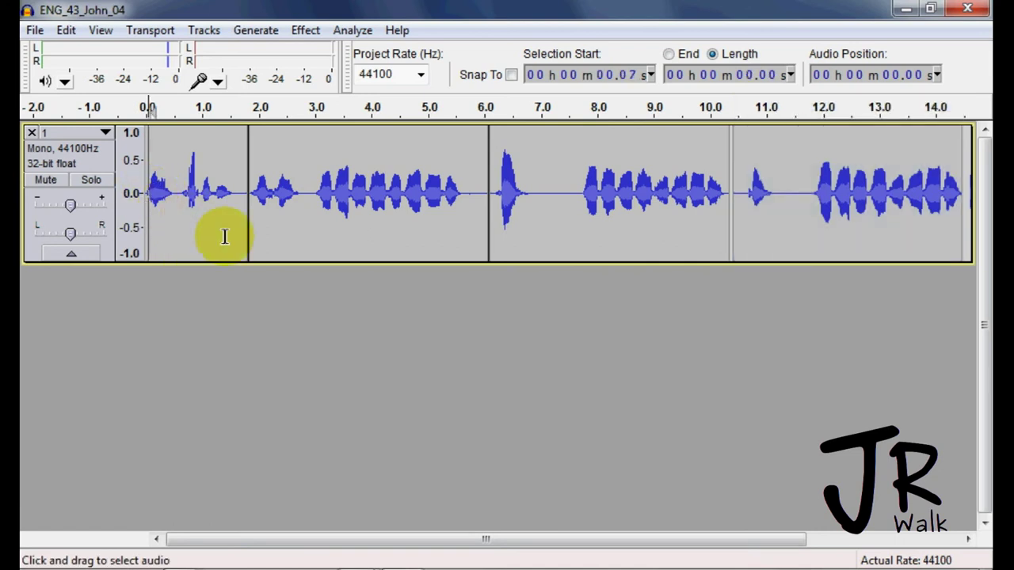
key(space)
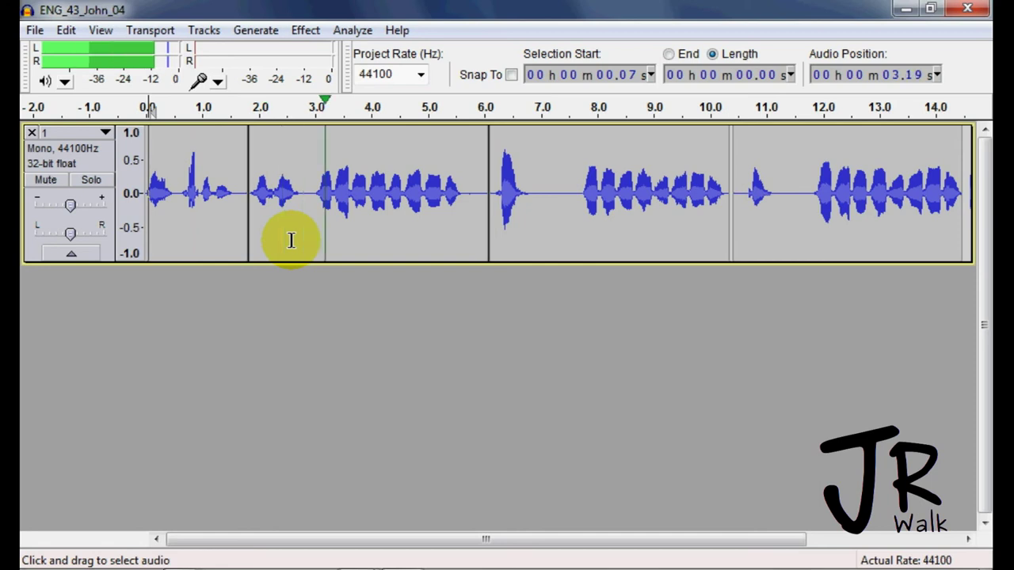
key(x)
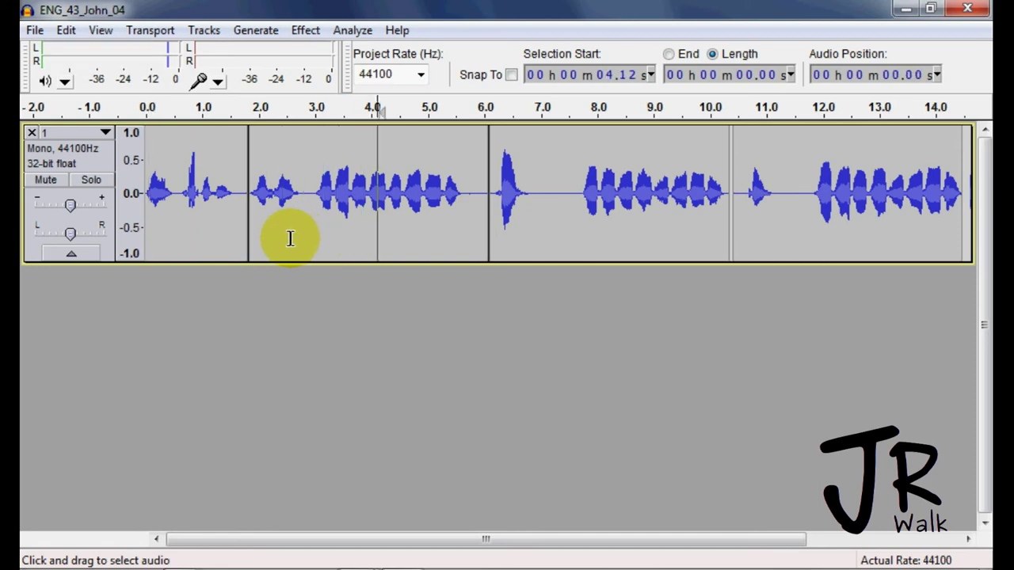
key(ctrl+s)
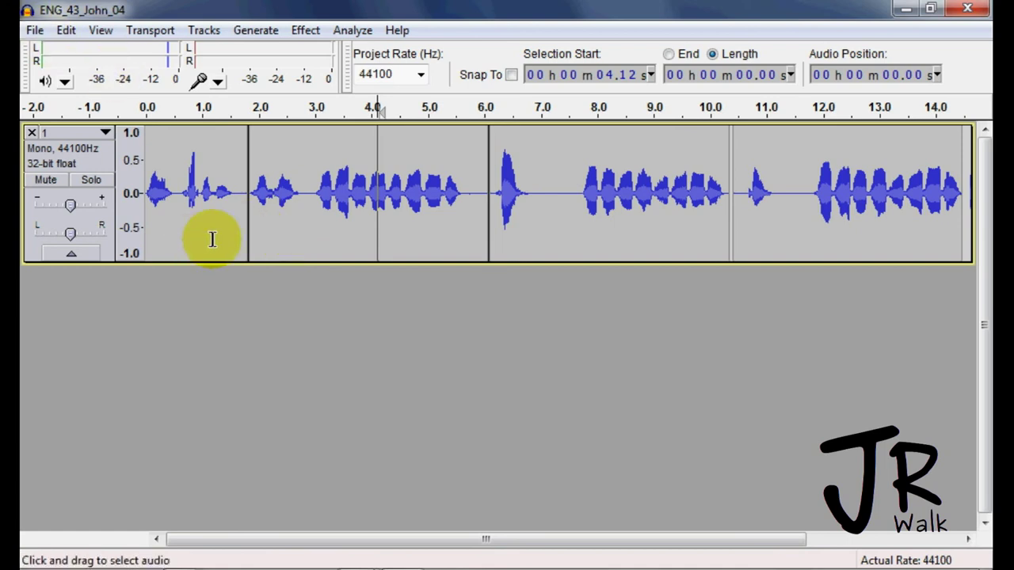
- Export the track as ENG_43_John_04.wav (16-bit PCM) into 01 Originals, keeping the default metadata
key(ctrl+shift+e)
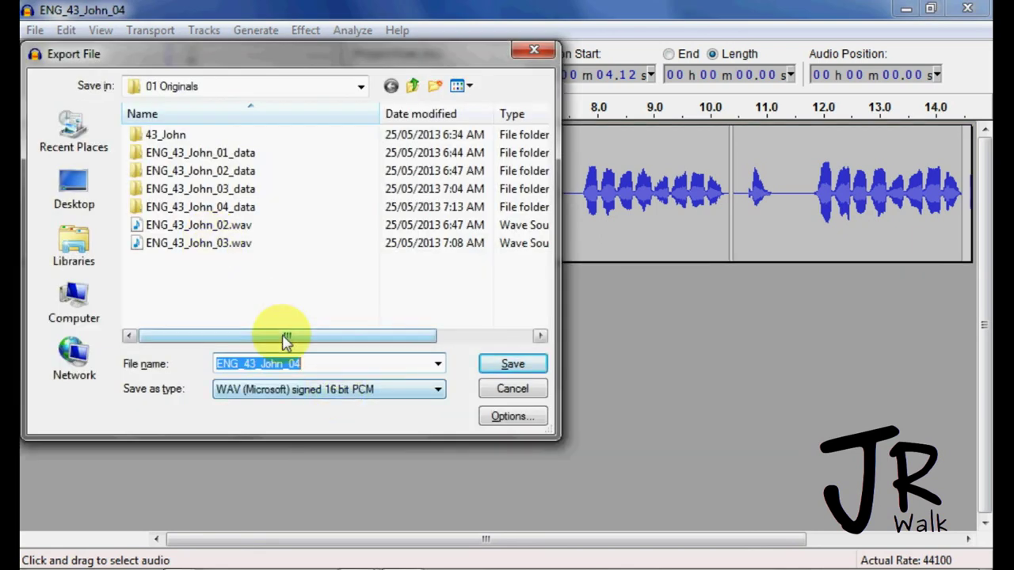
click(515, 365)
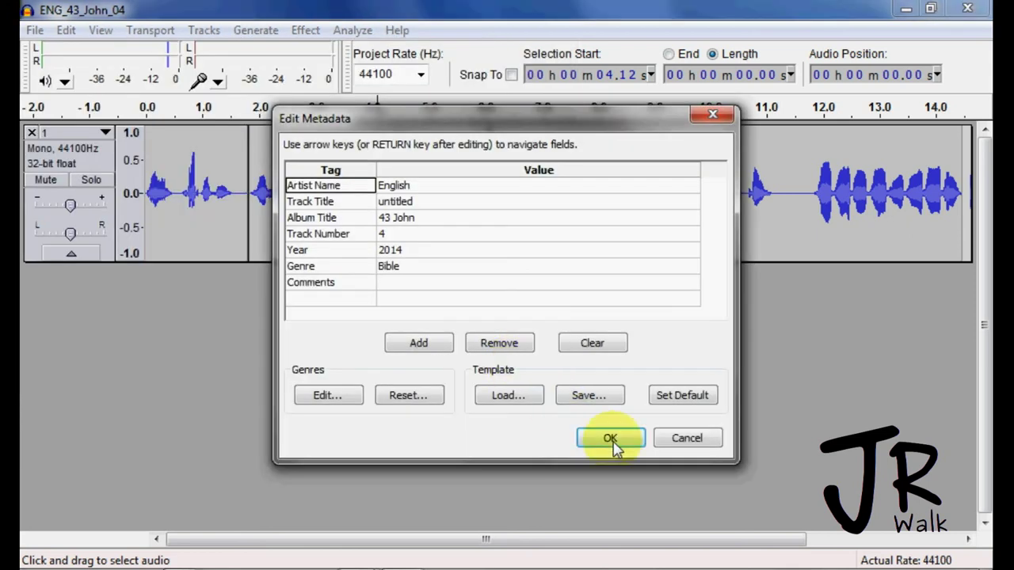
click(612, 437)
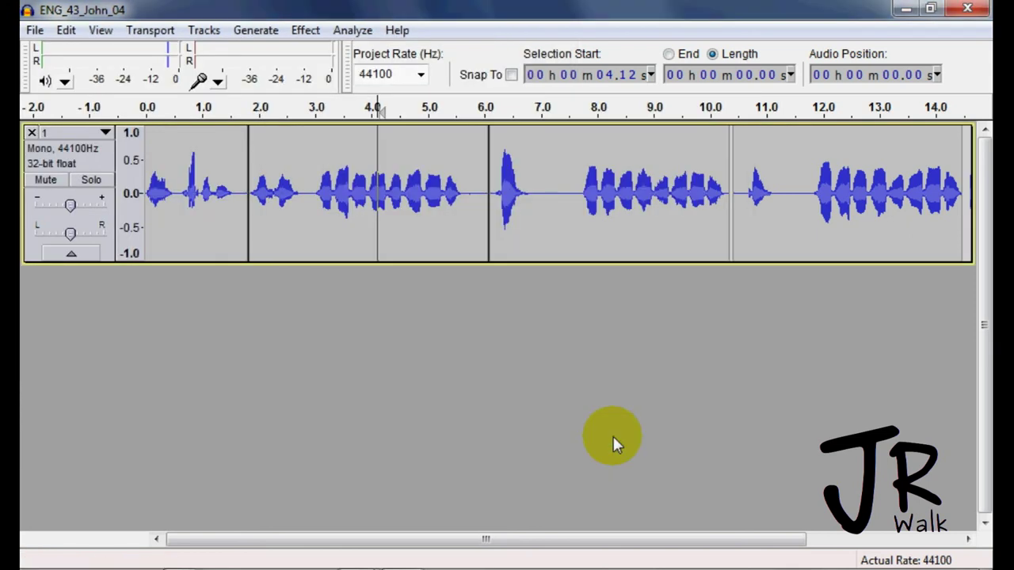